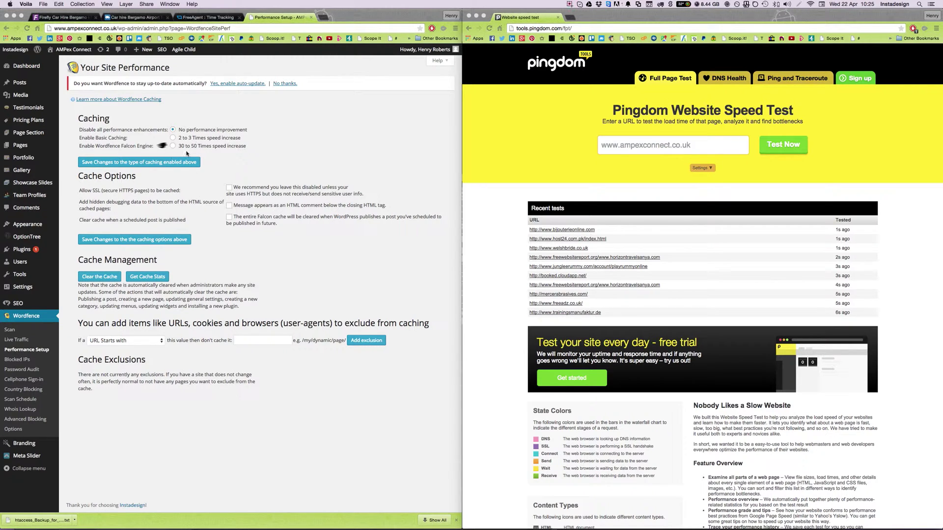
Step: Highlight the '30 to 50 times' faster speed claim on the page
left_click(704, 146)
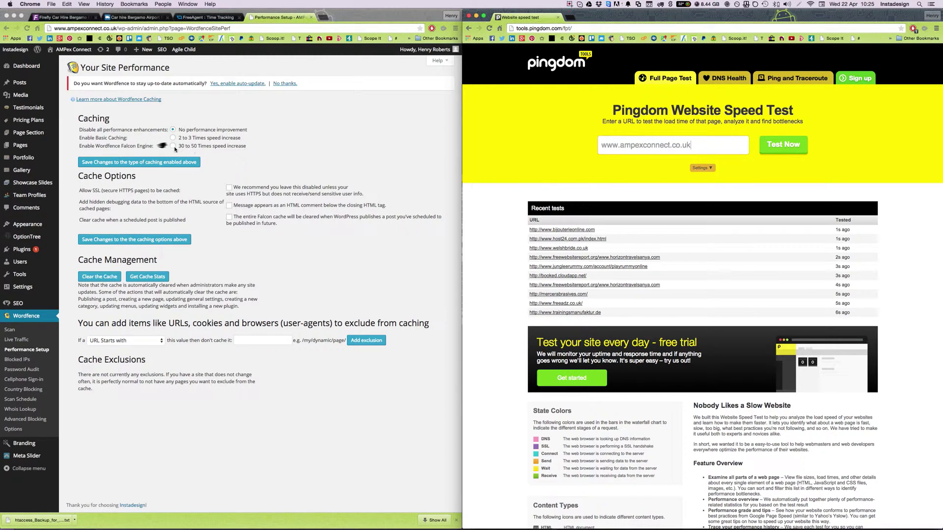
left_click_drag(178, 146, 195, 145)
left_click(196, 146)
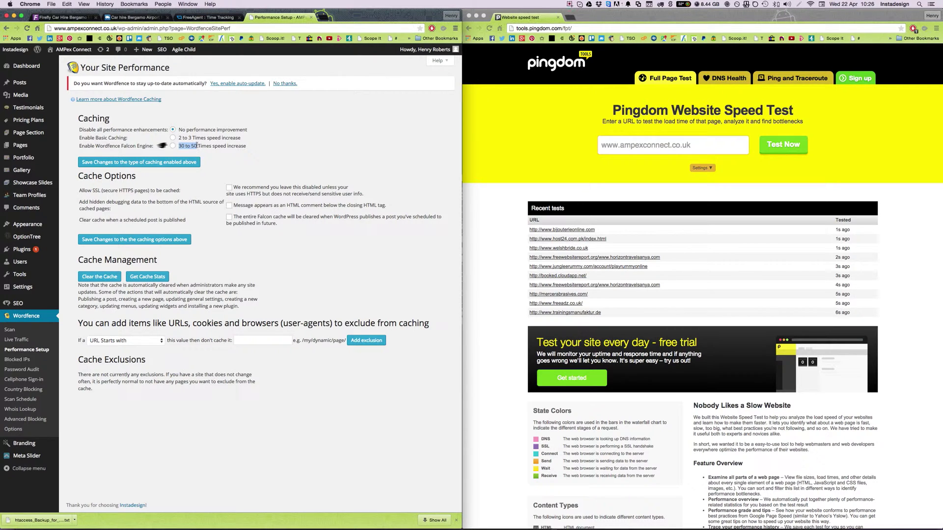
left_click(197, 146)
left_click(624, 170)
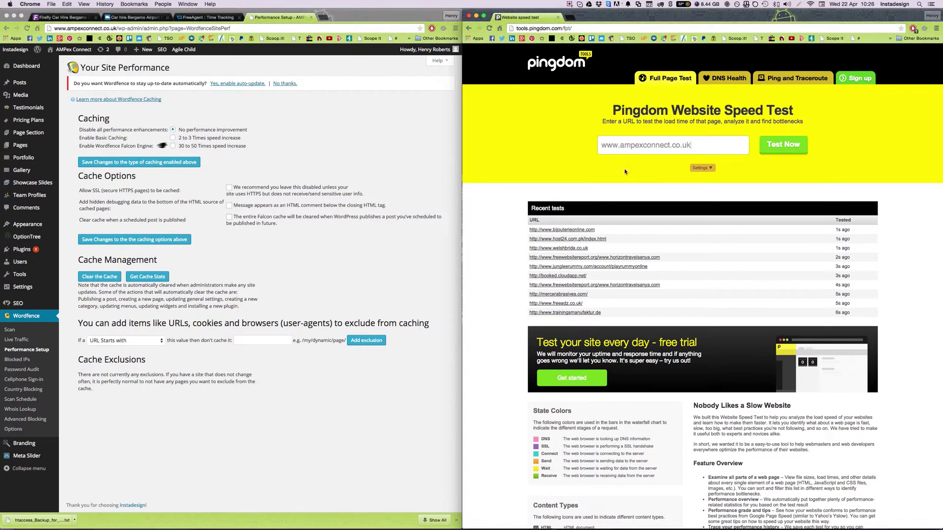
left_click(781, 148)
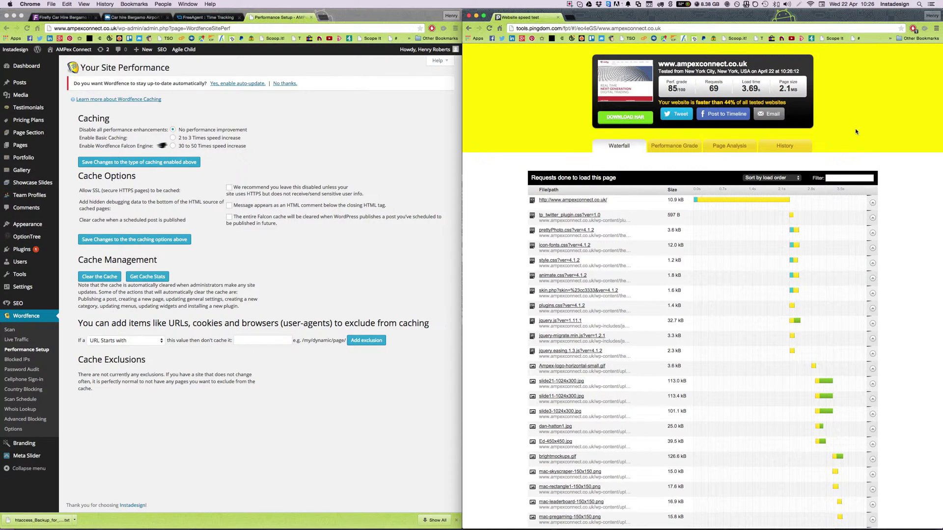
scroll(834, 148, "up", 3)
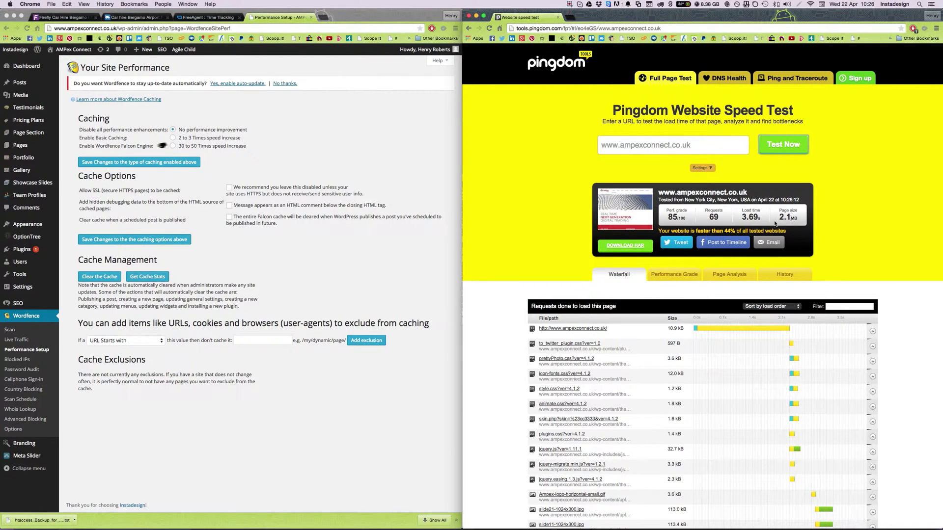
Step: Select Falcon Engine as the Wordfence caching mode and save the change
left_click(246, 132)
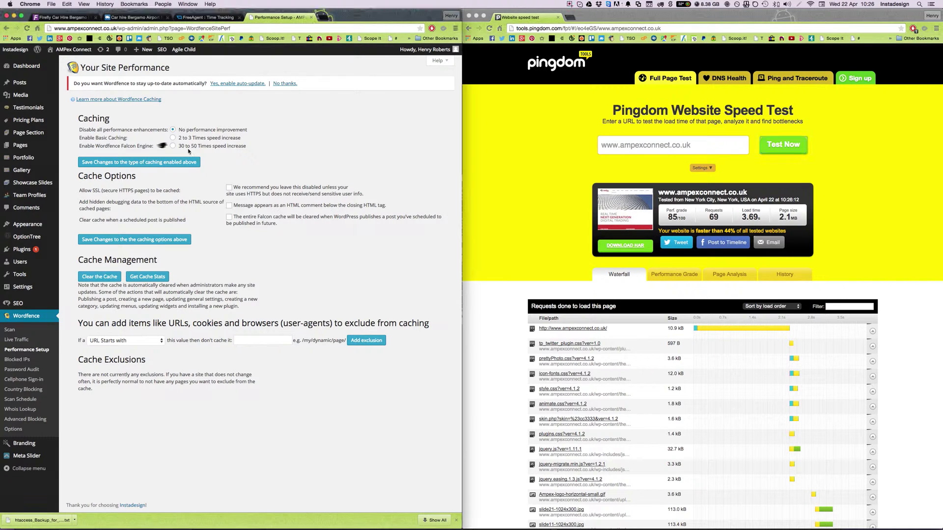
left_click(173, 146)
left_click_drag(77, 128, 104, 148)
left_click(132, 146)
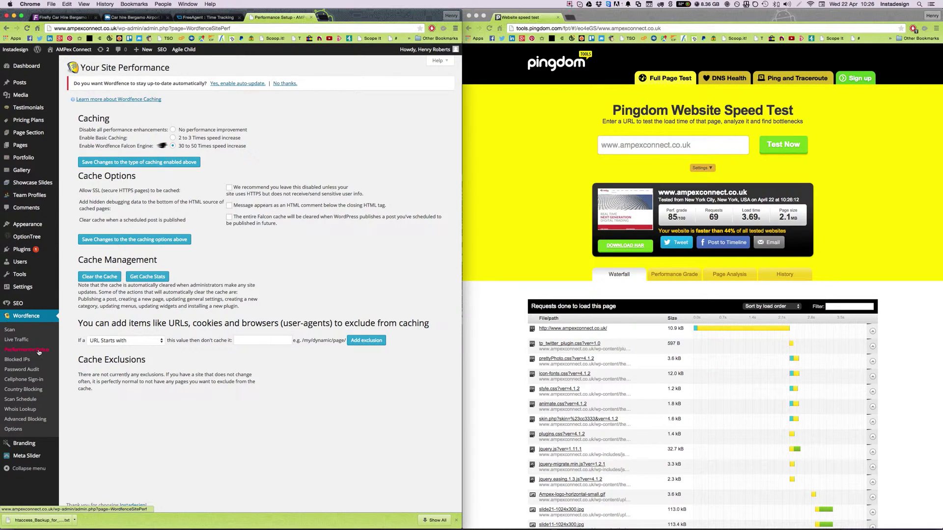
left_click(160, 164)
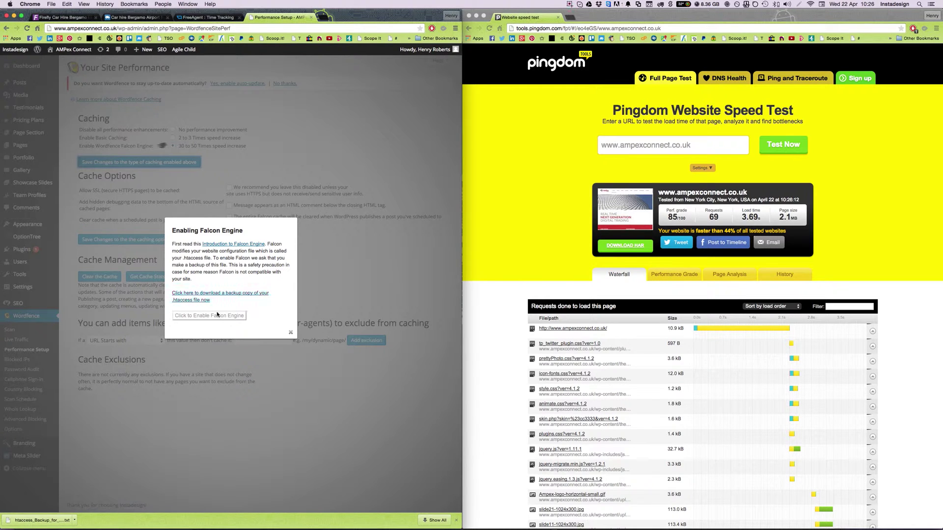
Step: Download the .htaccess backup, then enable the Falcon Engine
left_click(230, 293)
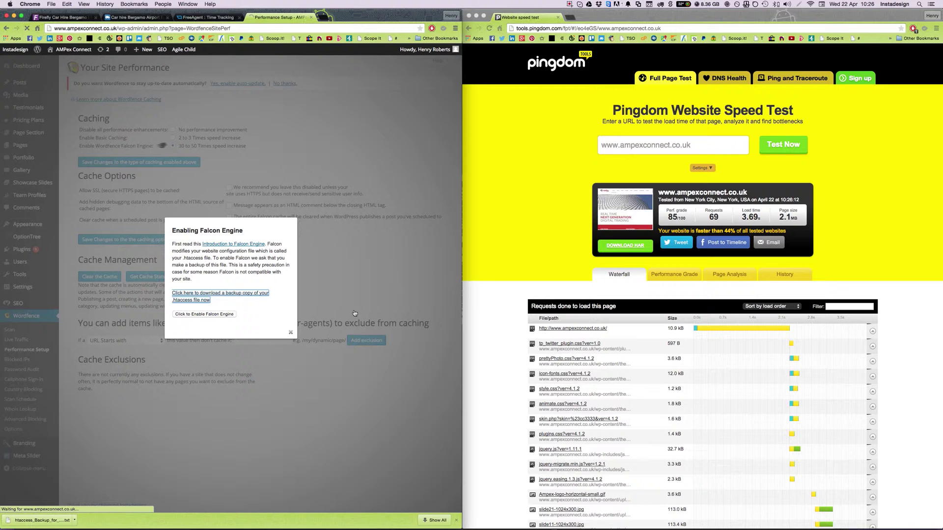
left_click(206, 315)
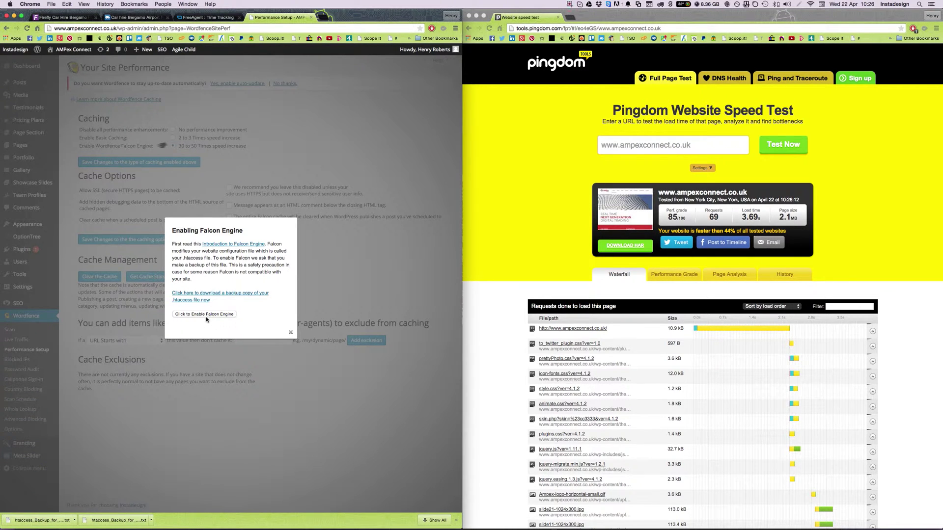
left_click(207, 317)
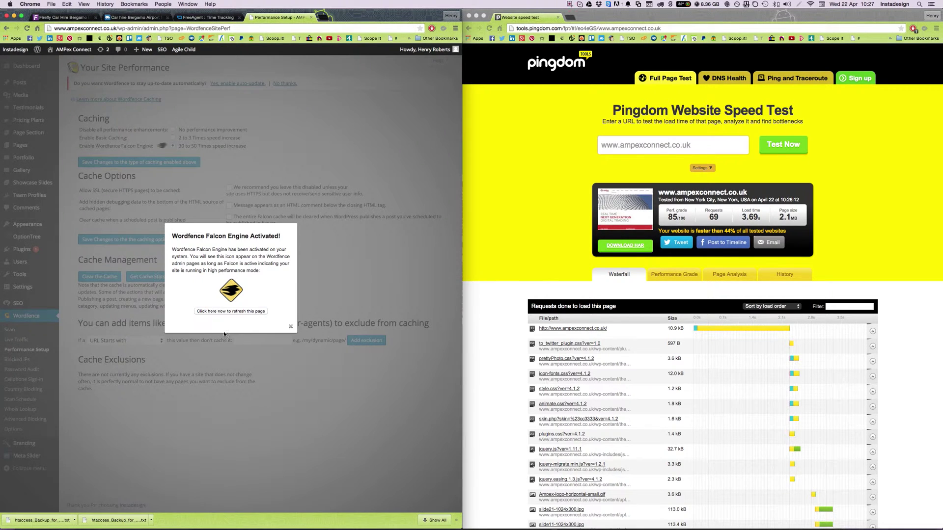
Step: Reload the settings page and rerun Pingdom, showing 719 ms load time and 2.1 MB
left_click(236, 310)
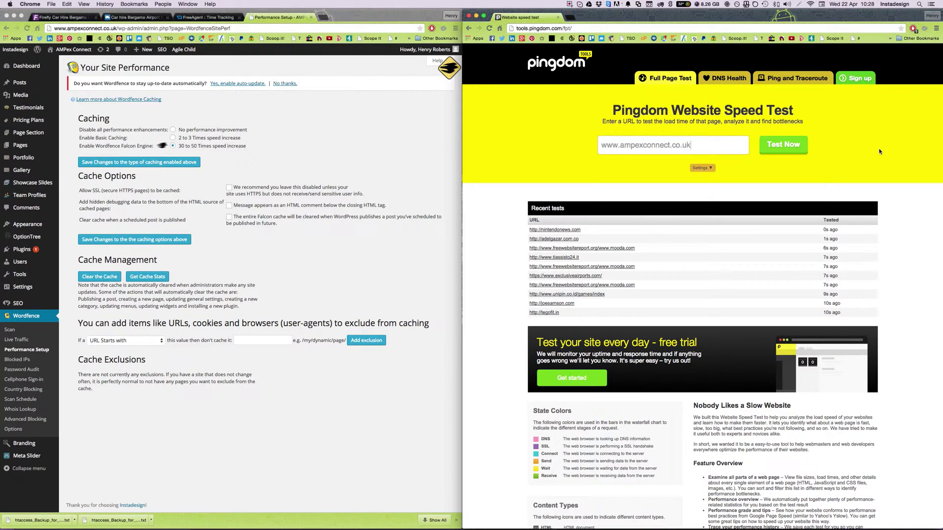
left_click(772, 147)
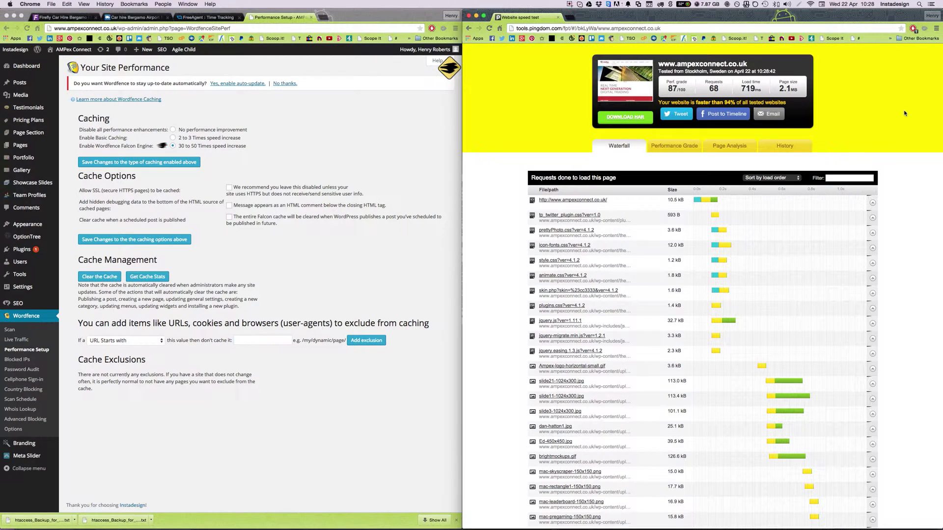
left_click_drag(779, 89, 756, 88)
left_click(750, 89)
Step: Highlight the 'faster than 94% of tested sites' verdict in the new results
scroll(826, 95, "up", 1)
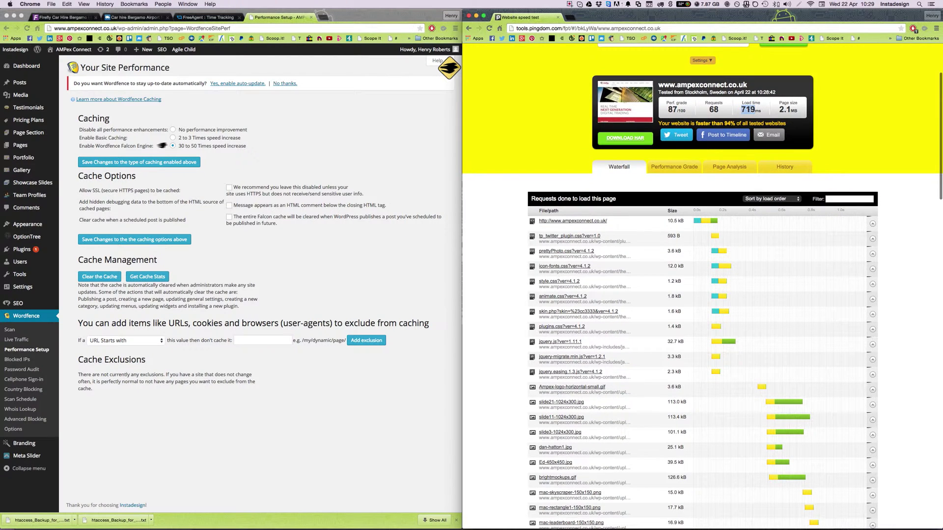
left_click(853, 123)
left_click_drag(657, 123, 787, 123)
left_click(756, 124)
scroll(524, 137, "up", 5)
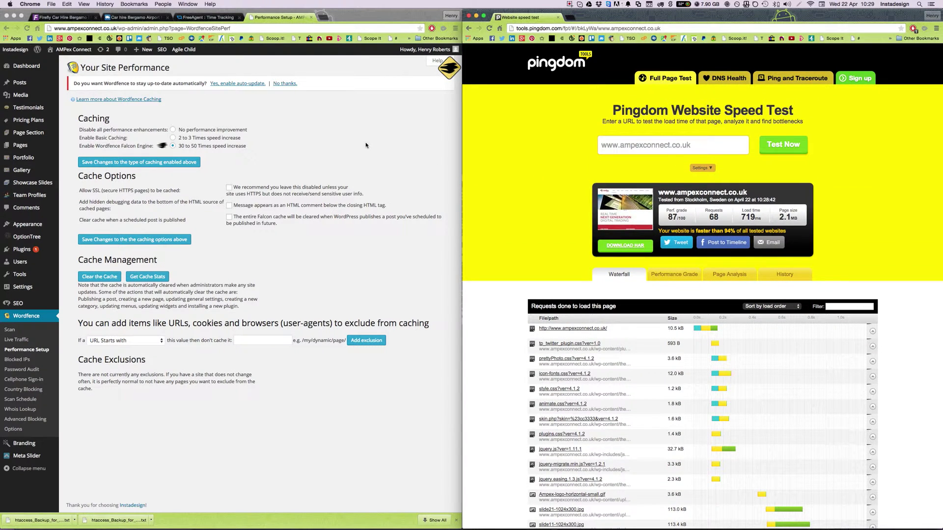
left_click(302, 130)
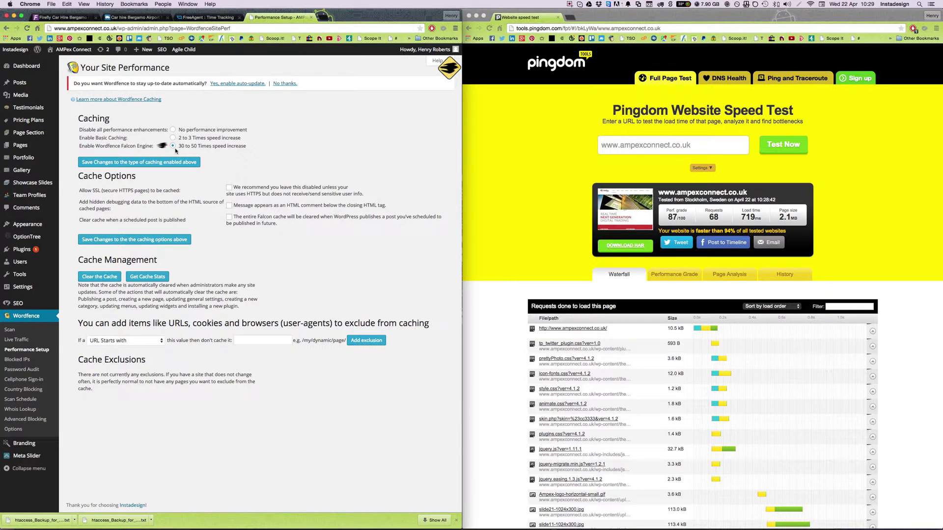
left_click_drag(179, 146, 246, 146)
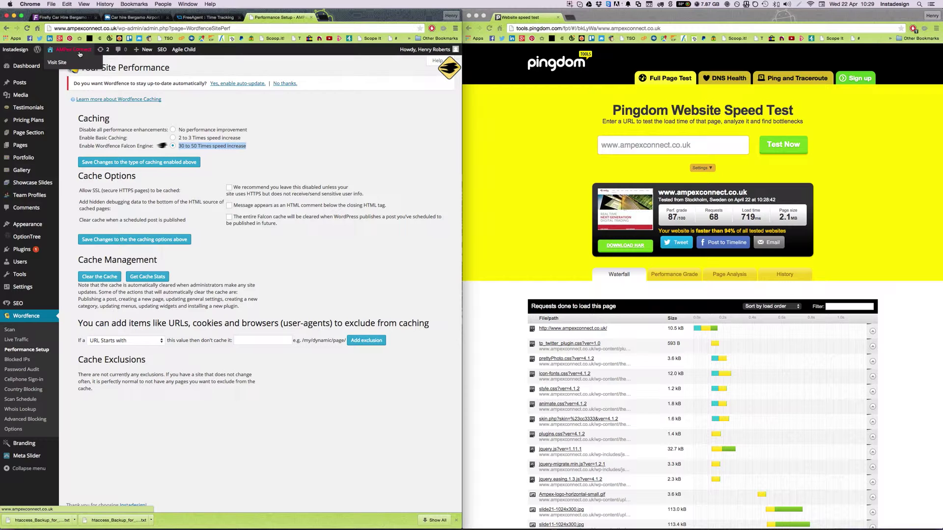
Step: Check the live AMPex Connect home page in a new tab, then return to Performance Setup
left_click(72, 61)
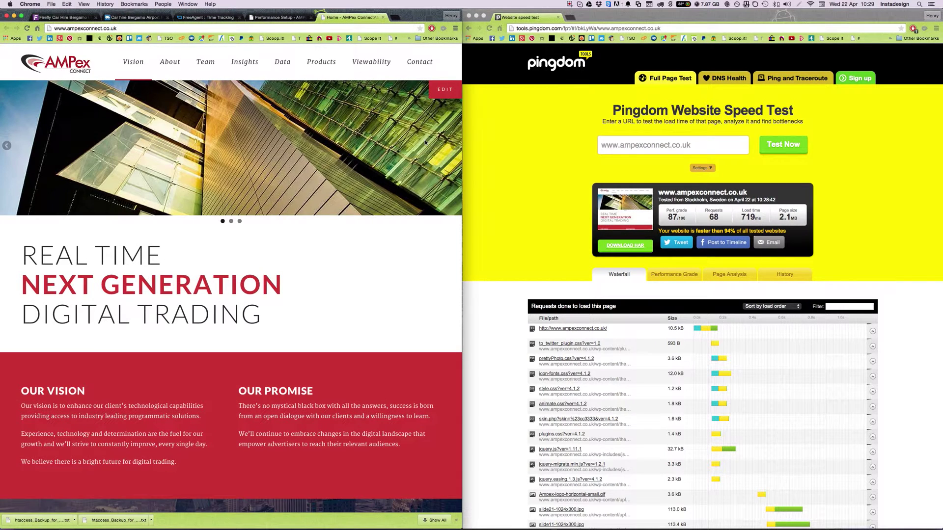
scroll(402, 238, "down", 20)
left_click(445, 496)
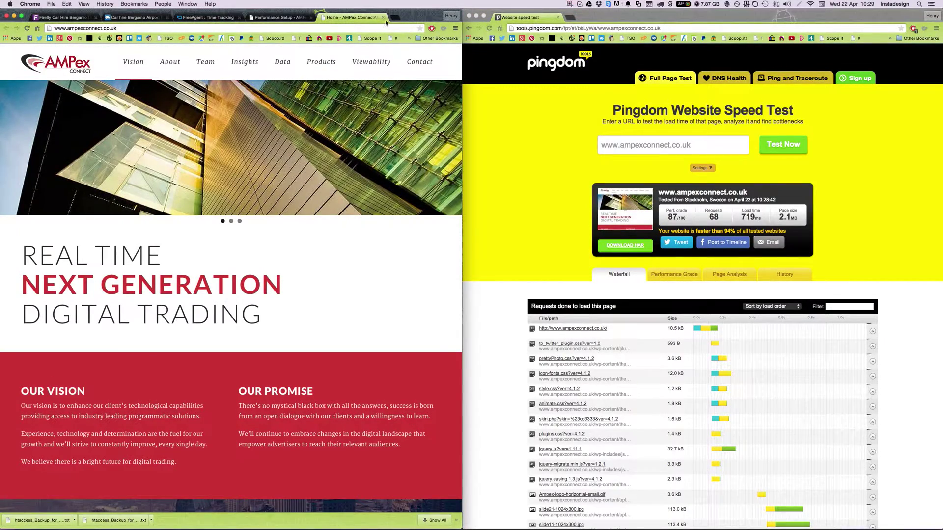
left_click(289, 18)
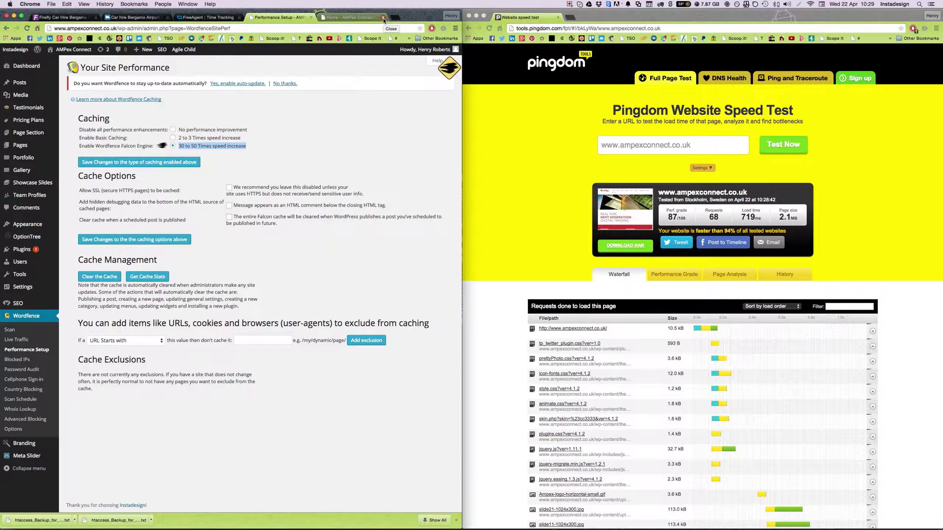
mouse_move(670, 525)
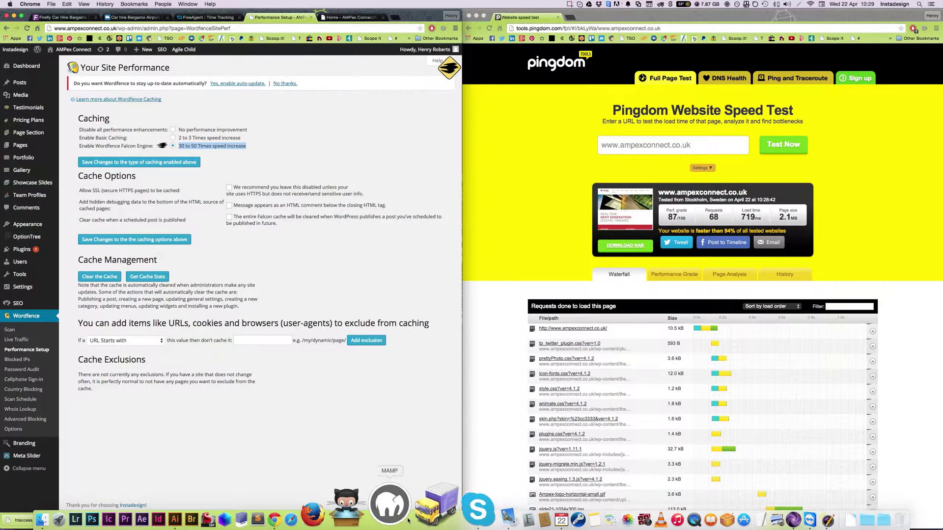